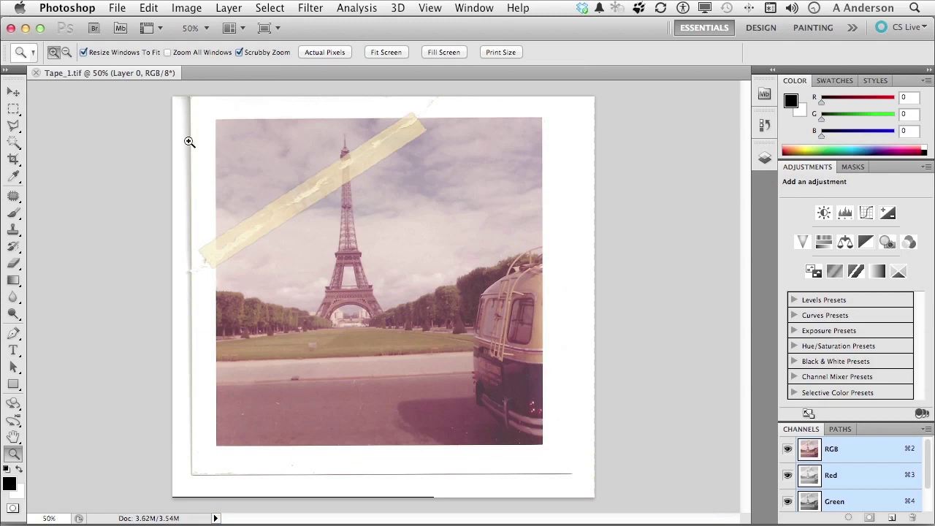
- Draw a rectangular marquee selection around the photo, just inside its white border
{"action": "left_click", "coordinate": [14, 109]}
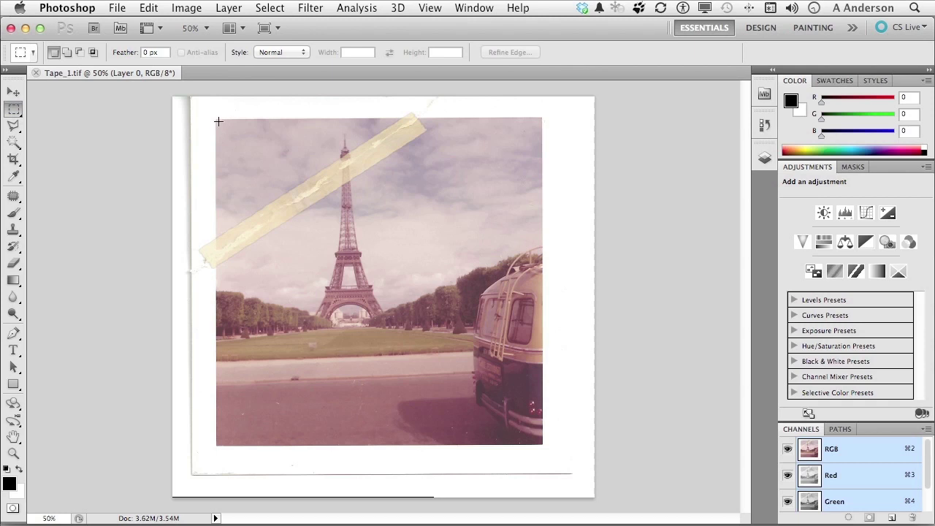
{"action": "left_click_drag", "start_coordinate": [217, 122], "coordinate": [540, 442]}
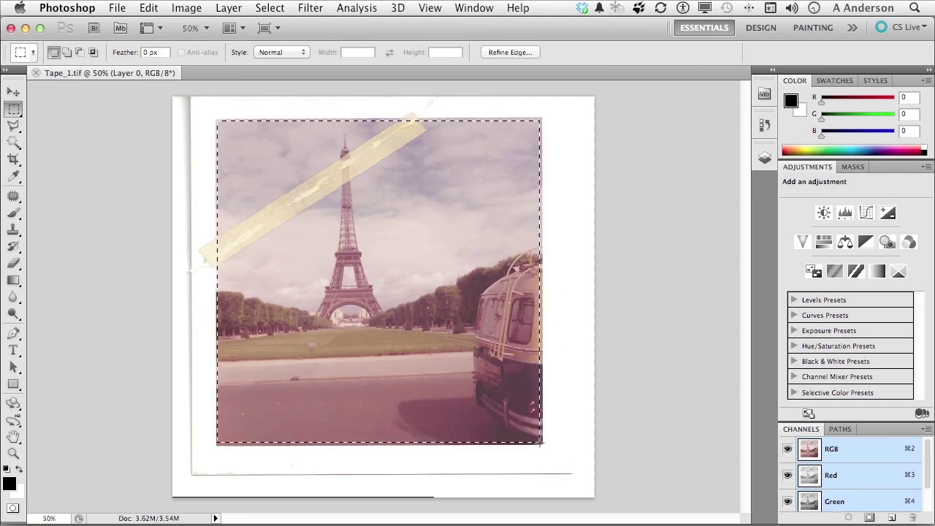
{"action": "left_click", "coordinate": [195, 7]}
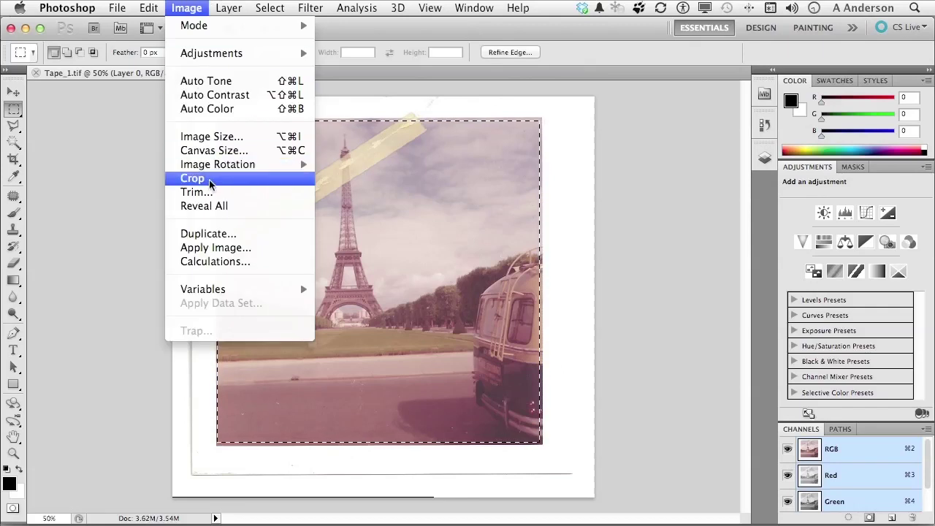
- Copy the selected photo onto a new Layer 1 and compare it with Layer 0 by toggling visibility
{"action": "left_click", "coordinate": [130, 172]}
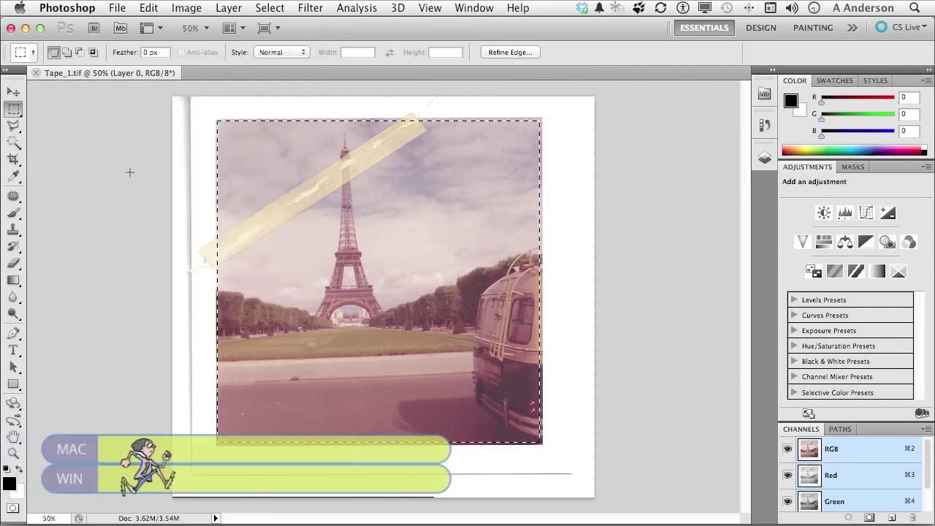
{"action": "key", "text": "super+j"}
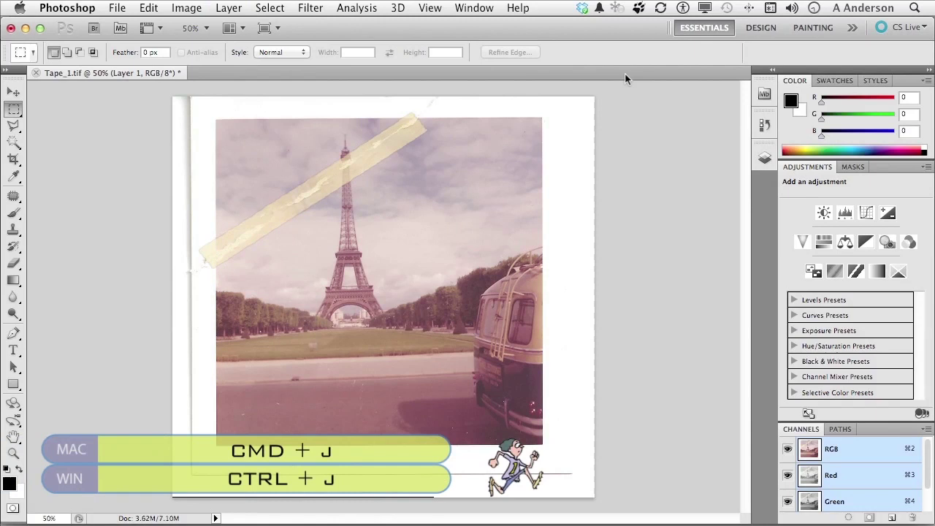
{"action": "left_click", "coordinate": [765, 159]}
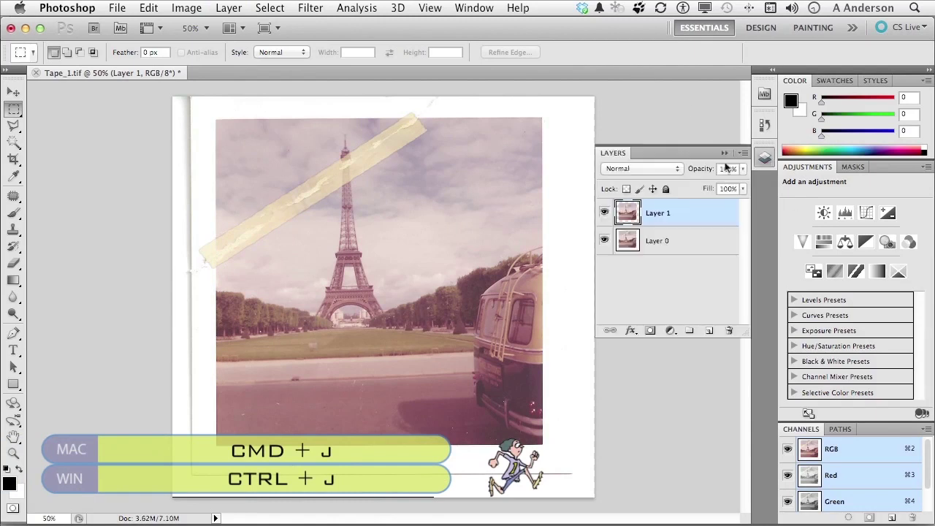
{"action": "left_click", "coordinate": [604, 242]}
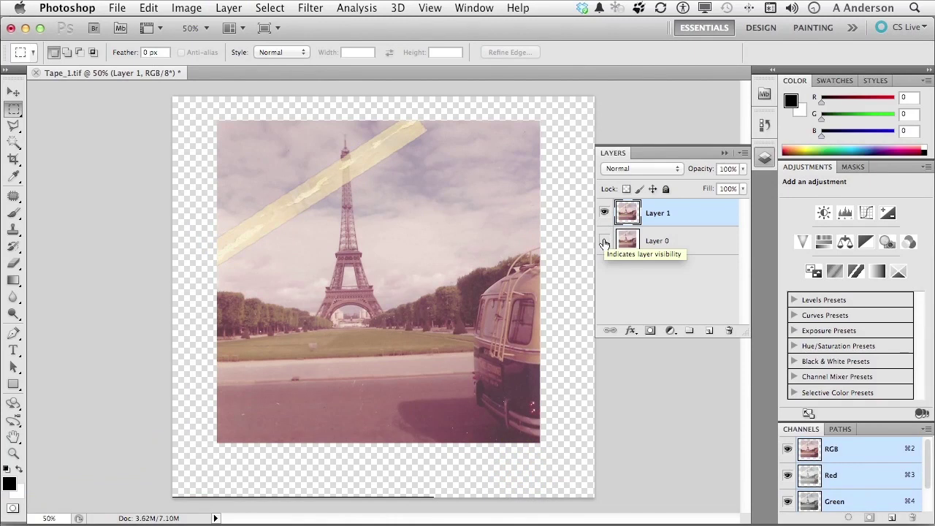
{"action": "left_click", "coordinate": [604, 242]}
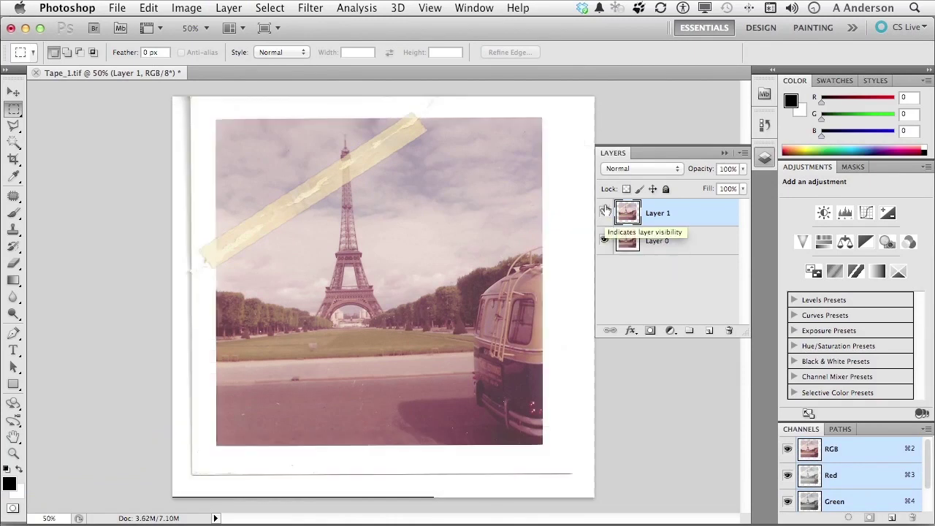
{"action": "left_click", "coordinate": [605, 214]}
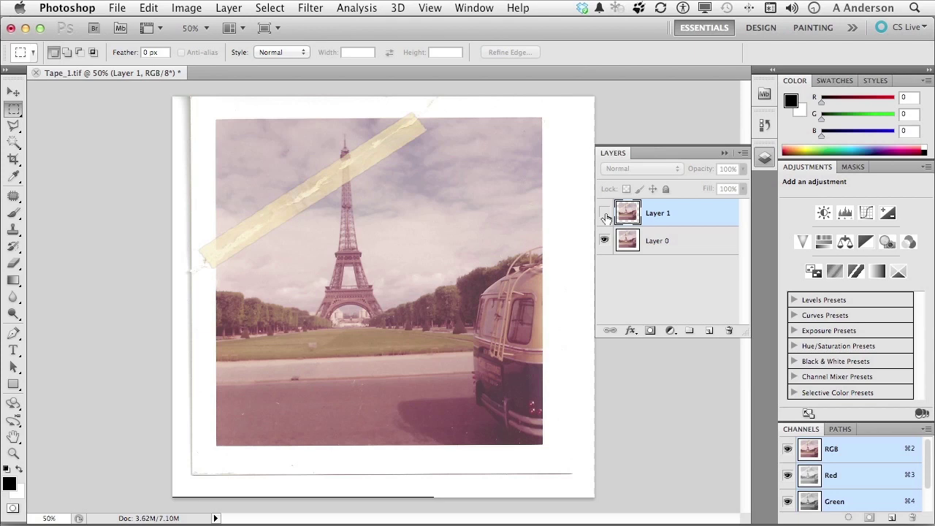
- Make Layer 1 visible and hide Layer 0 so only the copied photo shows
{"action": "left_click", "coordinate": [604, 214]}
{"action": "left_click", "coordinate": [604, 241]}
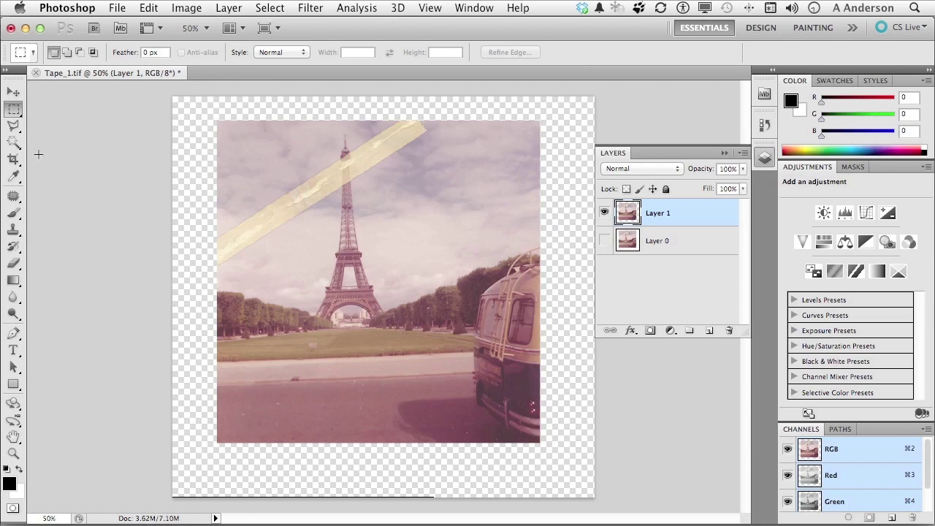
- Outline the tape's left stretch in the sky with a Polygonal Lasso selection
{"action": "left_click", "coordinate": [13, 126]}
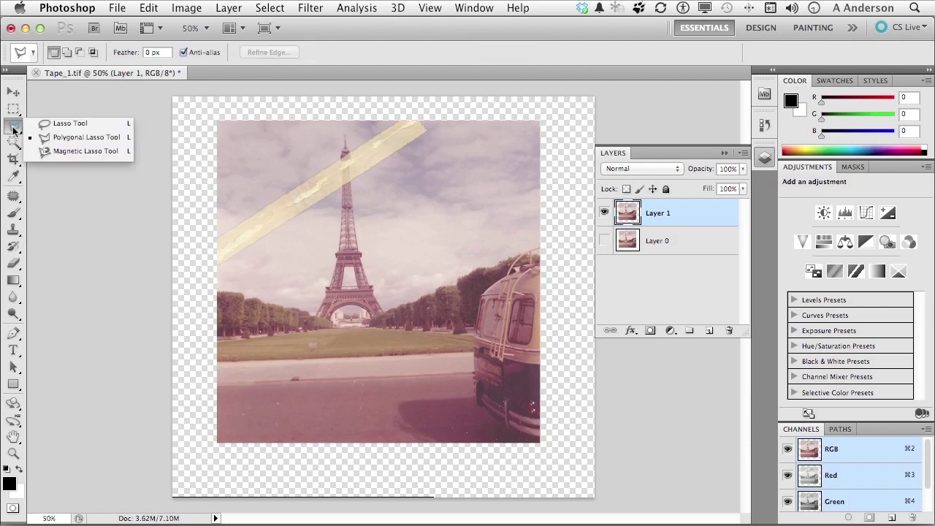
{"action": "left_click", "coordinate": [67, 138]}
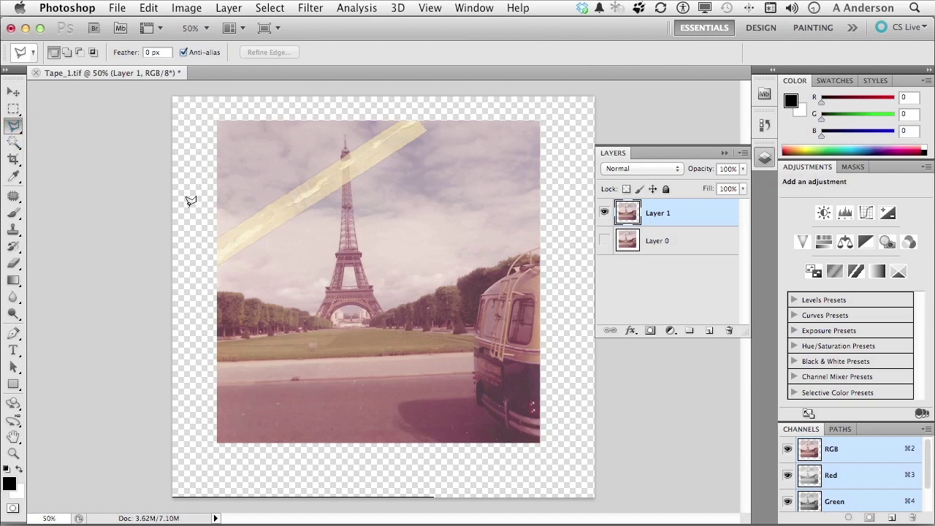
{"action": "left_click", "coordinate": [212, 237]}
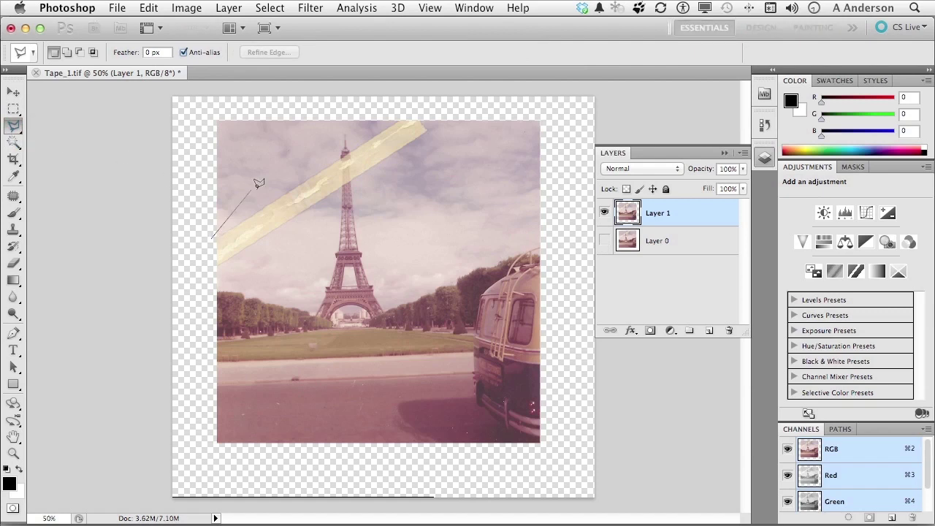
{"action": "left_click", "coordinate": [337, 159]}
{"action": "left_click", "coordinate": [340, 188]}
{"action": "left_click", "coordinate": [213, 275]}
{"action": "left_click", "coordinate": [212, 234]}
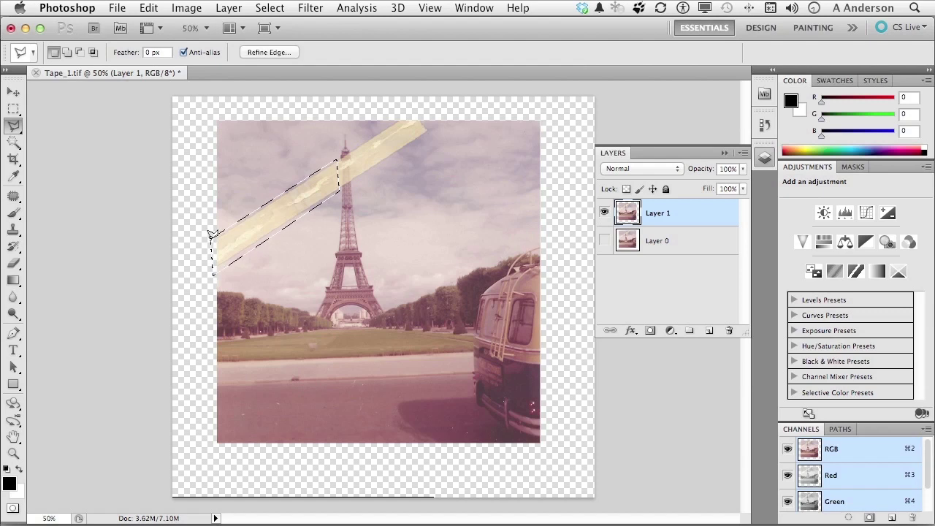
- Patch the selected tape area with clear sky from nearby
{"action": "left_click", "coordinate": [12, 197]}
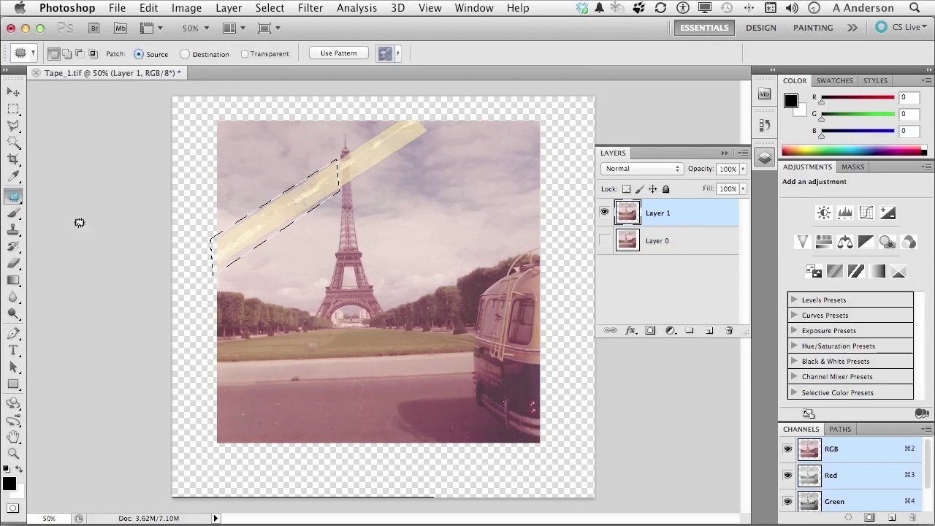
{"action": "left_click_drag", "start_coordinate": [267, 247], "coordinate": [424, 220]}
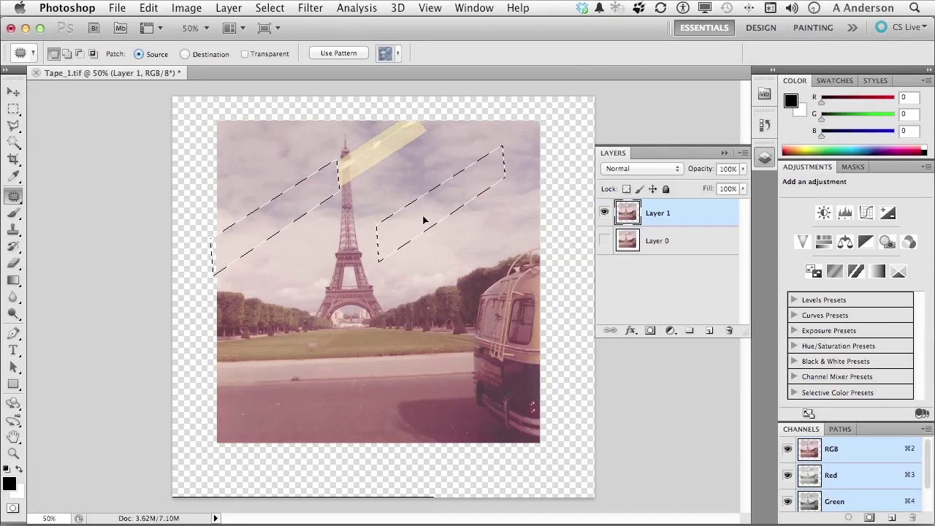
{"action": "left_click_drag", "start_coordinate": [423, 221], "coordinate": [425, 210]}
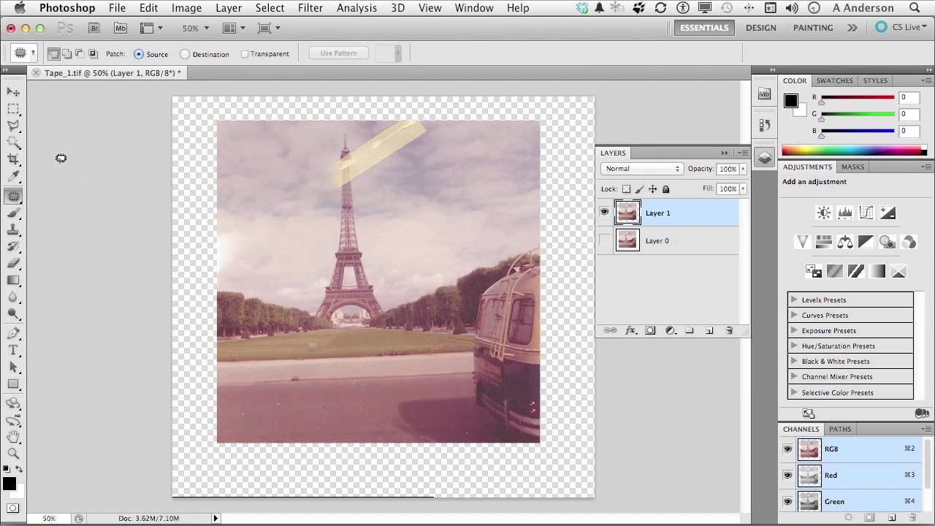
- Outline the remaining tape near the tower top with a Polygonal Lasso selection
{"action": "left_click", "coordinate": [13, 126]}
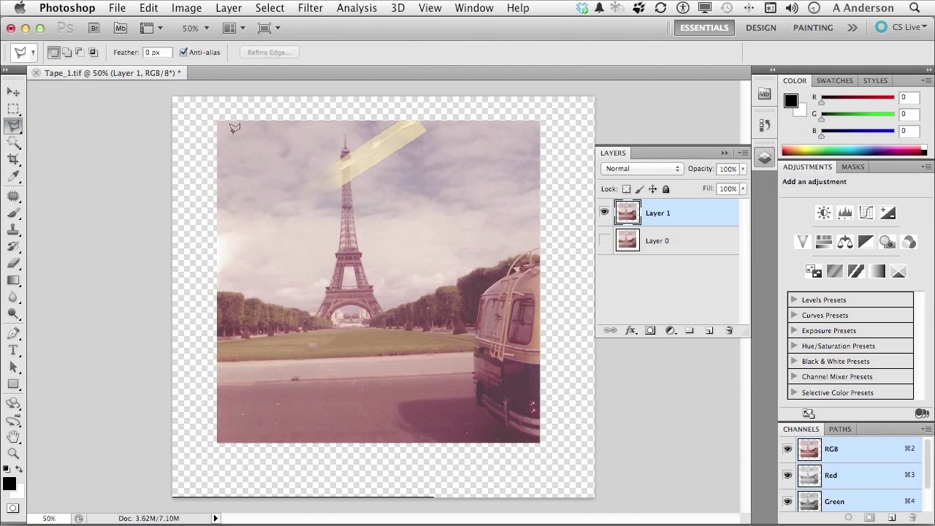
{"action": "left_click", "coordinate": [355, 143]}
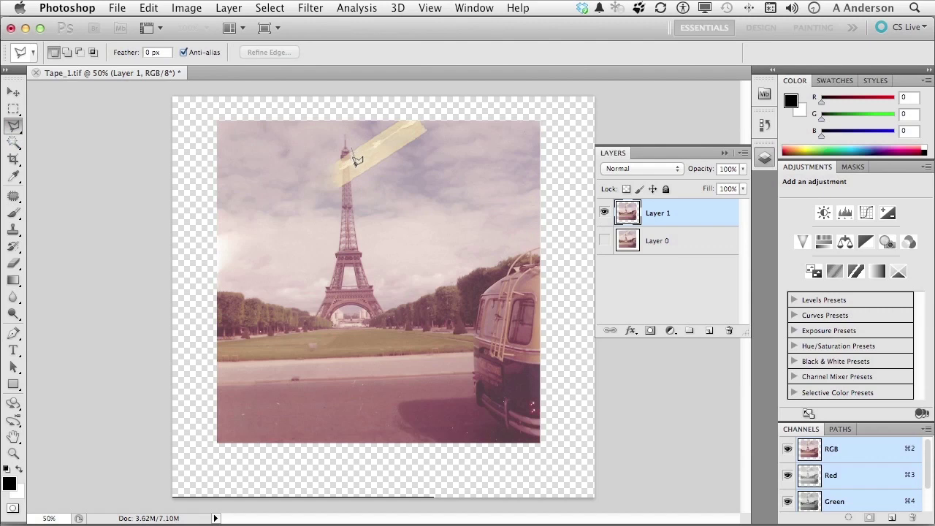
{"action": "left_click", "coordinate": [354, 183]}
{"action": "left_click", "coordinate": [431, 129]}
{"action": "left_click", "coordinate": [412, 110]}
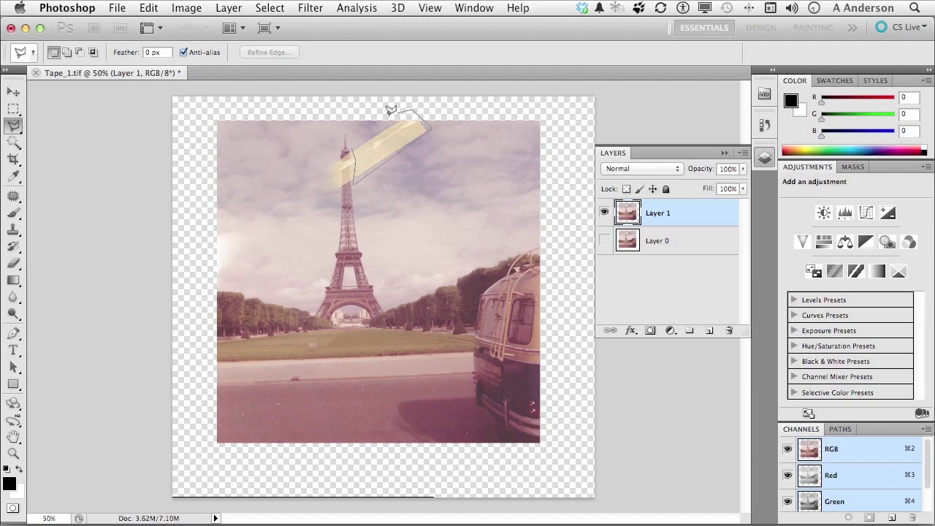
{"action": "left_click", "coordinate": [352, 138]}
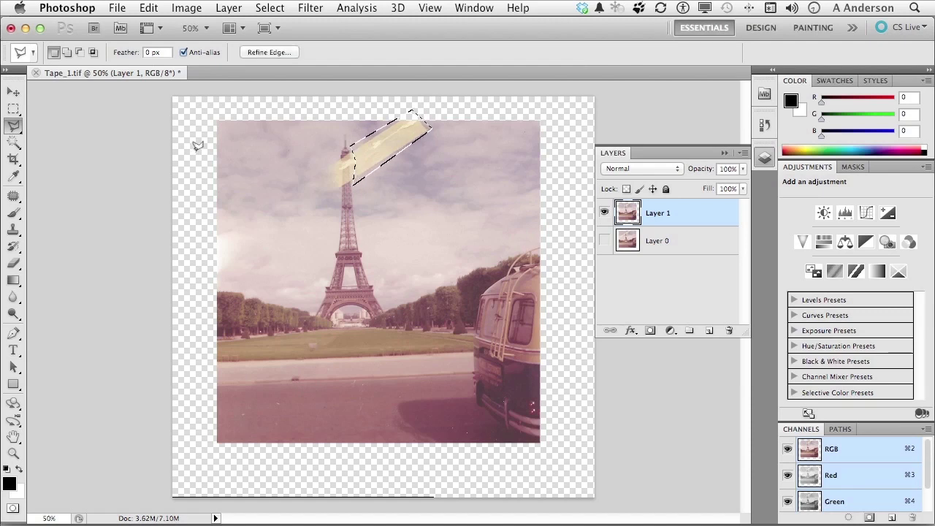
- Patch the selected tape with surrounding sky, then deselect
{"action": "key", "text": "shift+j"}
{"action": "key", "text": "shift+j"}
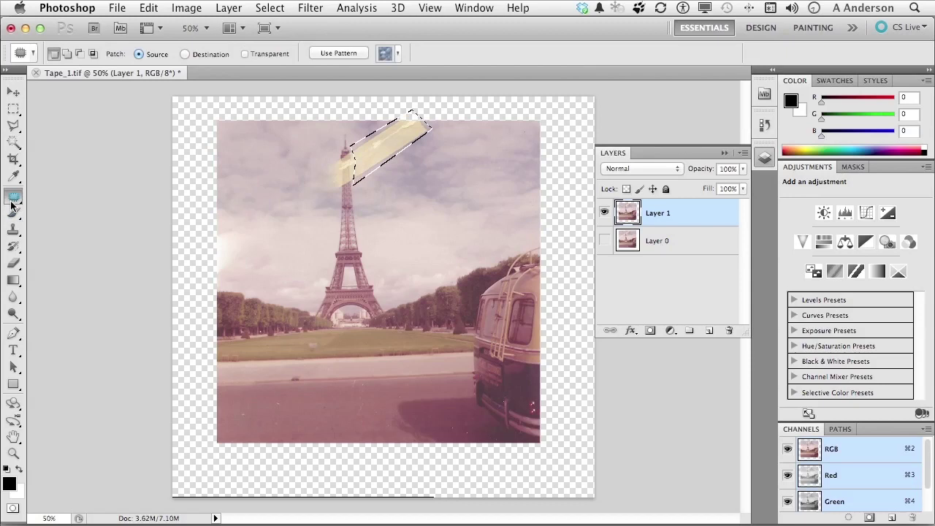
{"action": "left_click_drag", "start_coordinate": [375, 163], "coordinate": [412, 207]}
{"action": "key", "text": "super+d"}
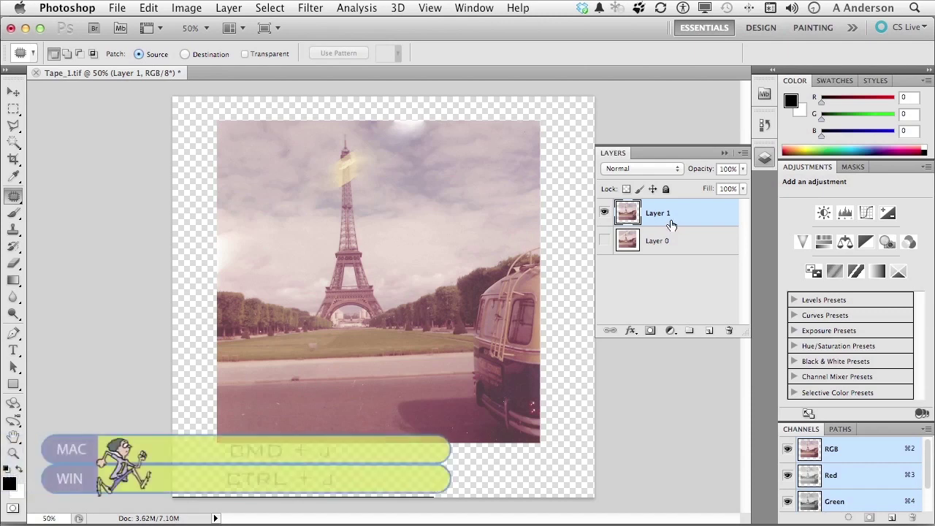
- Duplicate Layer 1 with transparent pixels locked, then test and undo a black brush stroke
{"action": "key", "text": "super+j"}
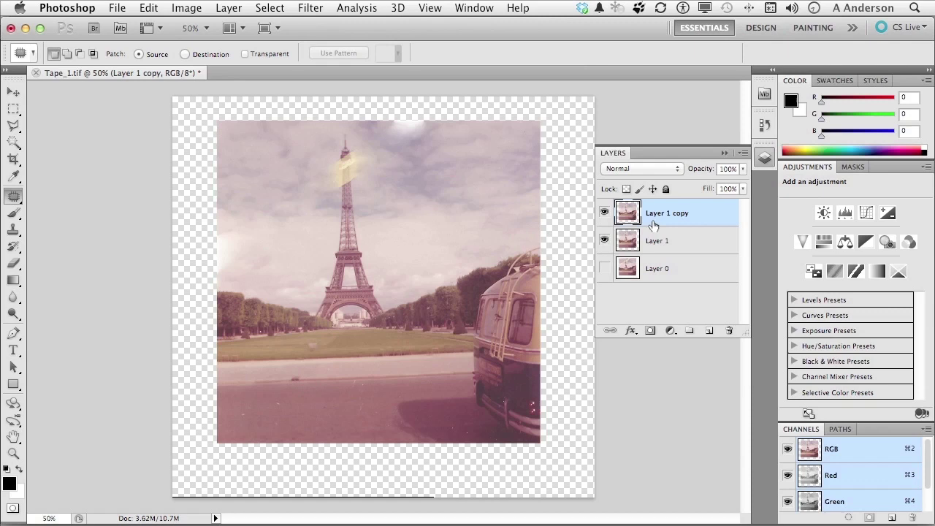
{"action": "left_click", "coordinate": [627, 189]}
{"action": "left_click", "coordinate": [13, 213]}
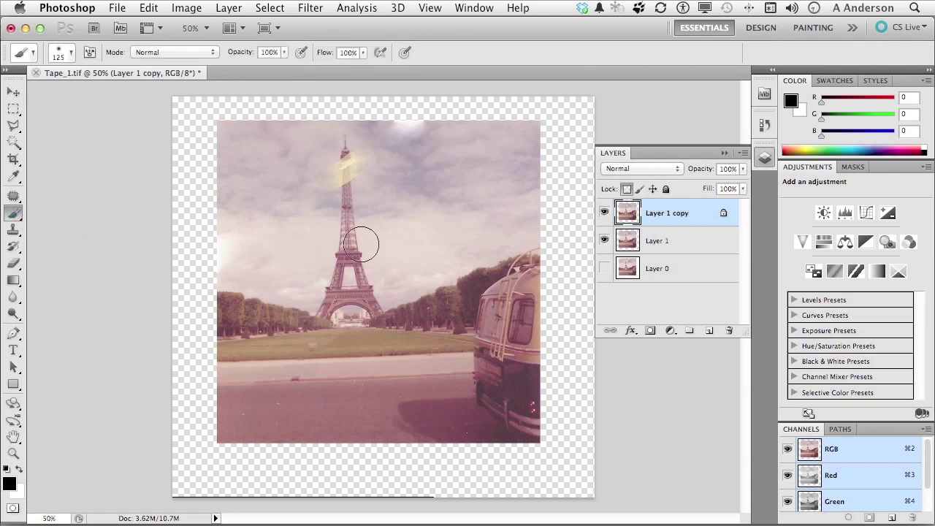
{"action": "mouse_move", "coordinate": [365, 239]}
{"action": "left_mouse_down"}
{"action": "mouse_move", "coordinate": [139, 234]}
{"action": "mouse_move", "coordinate": [689, 292]}
{"action": "mouse_move", "coordinate": [418, 136]}
{"action": "mouse_move", "coordinate": [351, 468]}
{"action": "left_mouse_up"}
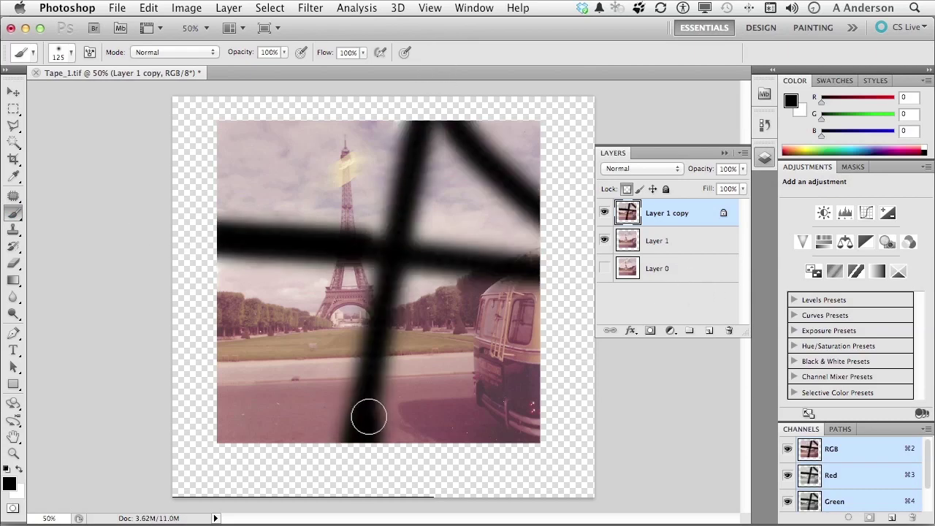
{"action": "key", "text": "ctrl+z"}
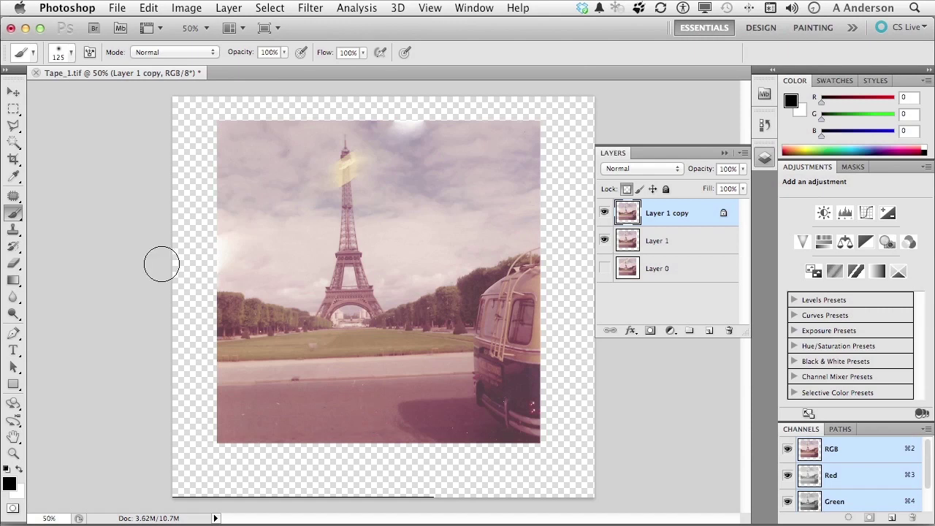
- Clone clean sky over blemishes in the upper and left sky using an enlarged Clone Stamp
{"action": "left_click", "coordinate": [13, 229]}
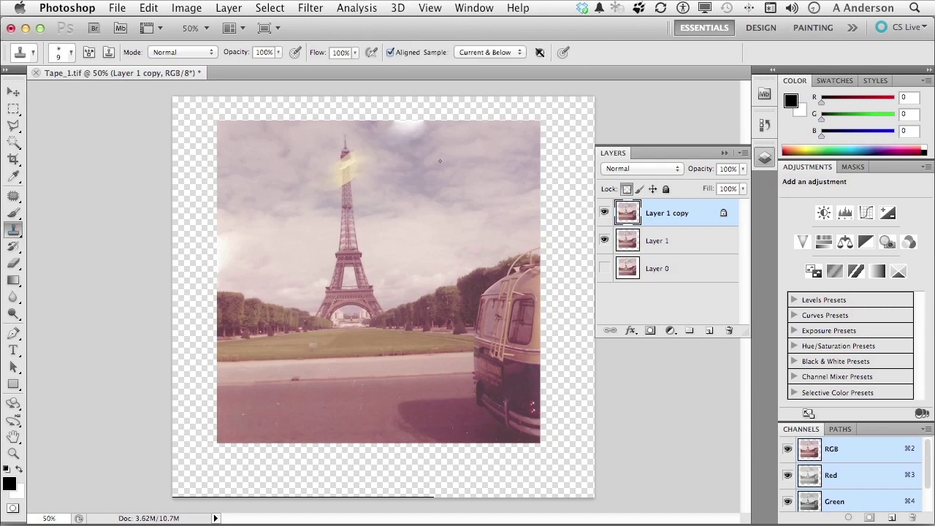
{"action": "key", "text": "bracketright"}
{"action": "key", "text": "bracketright"}
{"action": "key", "text": "bracketright"}
{"action": "key", "text": "bracketright"}
{"action": "key", "text": "bracketright"}
{"action": "key", "text": "bracketright"}
{"action": "left_click", "coordinate": [443, 131], "text": "alt"}
{"action": "left_click", "coordinate": [422, 125]}
{"action": "left_click", "coordinate": [451, 135], "text": "alt"}
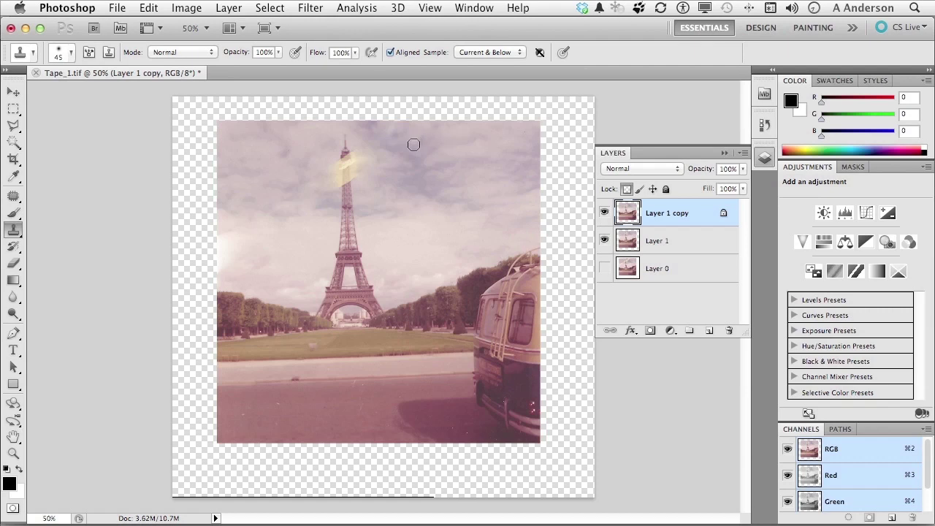
{"action": "left_click_drag", "start_coordinate": [414, 141], "coordinate": [394, 132]}
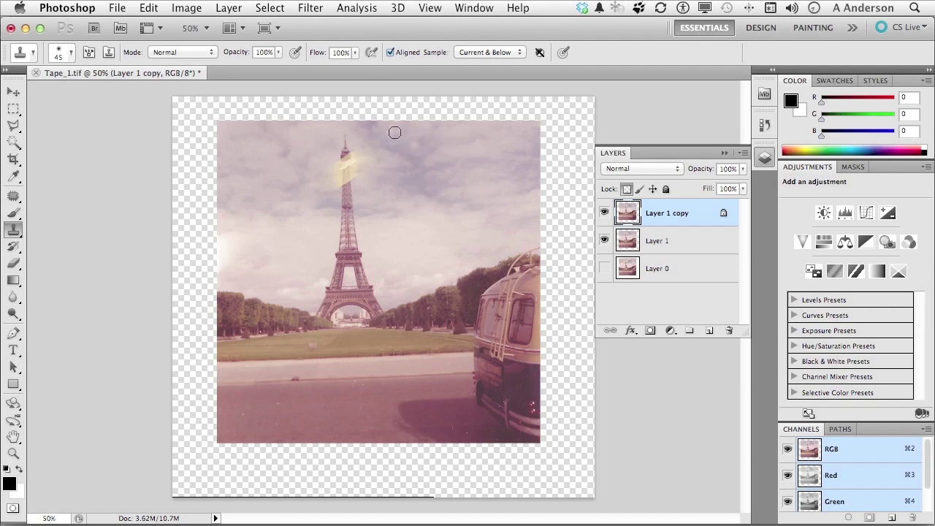
{"action": "left_click", "coordinate": [467, 143], "text": "alt"}
{"action": "left_click", "coordinate": [266, 254]}
{"action": "mouse_move", "coordinate": [266, 254]}
{"action": "left_mouse_down"}
{"action": "mouse_move", "coordinate": [201, 245]}
{"action": "mouse_move", "coordinate": [283, 248]}
{"action": "left_mouse_up"}
{"action": "left_click", "coordinate": [283, 248], "text": "alt"}
{"action": "mouse_move", "coordinate": [224, 252]}
{"action": "left_mouse_down"}
{"action": "mouse_move", "coordinate": [232, 239]}
{"action": "mouse_move", "coordinate": [218, 257]}
{"action": "mouse_move", "coordinate": [233, 258]}
{"action": "mouse_move", "coordinate": [244, 239]}
{"action": "mouse_move", "coordinate": [230, 252]}
{"action": "mouse_move", "coordinate": [217, 246]}
{"action": "mouse_move", "coordinate": [215, 267]}
{"action": "left_mouse_up"}
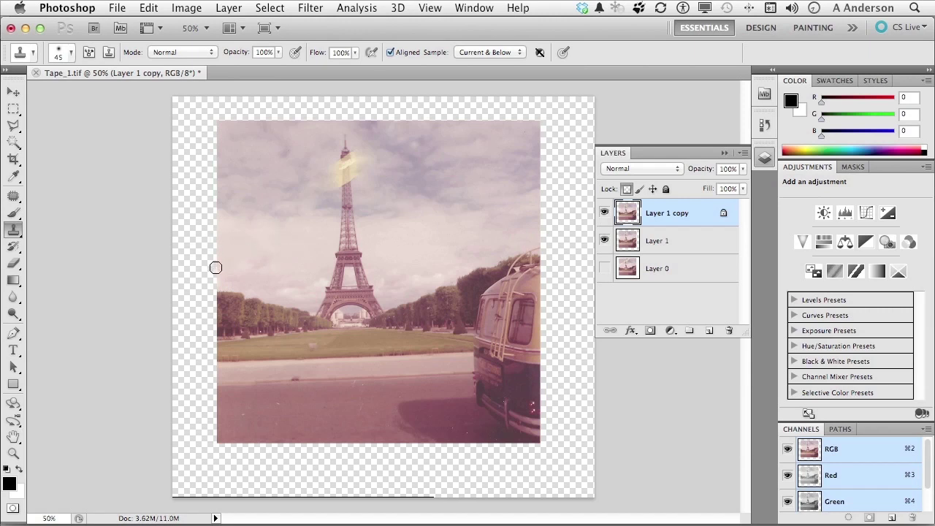
- At 100% view with a smaller brush, clone sky over the tape glow beside the tower
{"action": "double_click", "coordinate": [13, 454]}
{"action": "scroll", "coordinate": [226, 328], "scroll_direction": "up", "scroll_amount": 5}
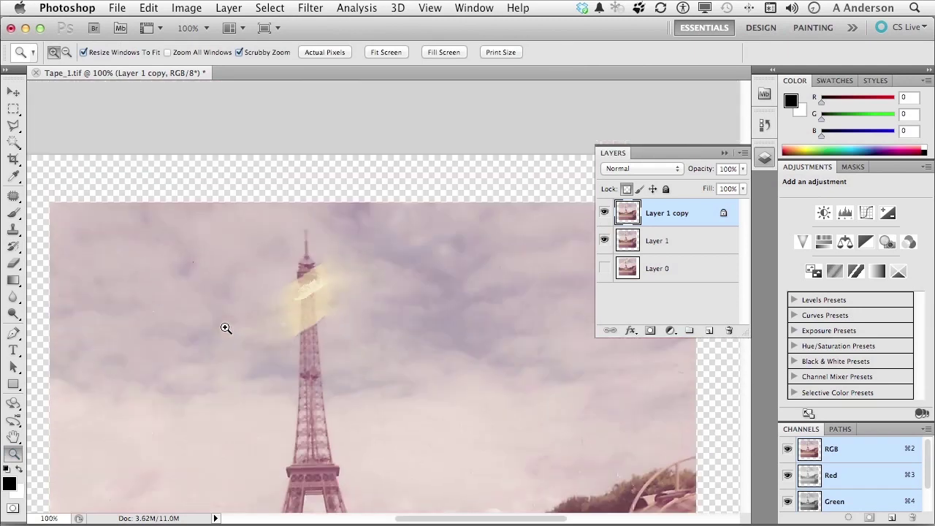
{"action": "left_click", "coordinate": [13, 229]}
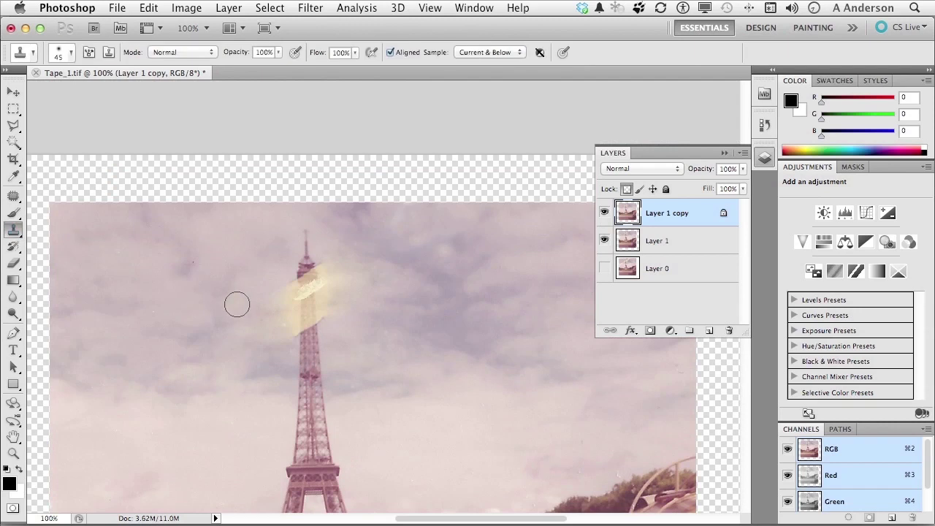
{"action": "key", "text": "bracketleft"}
{"action": "key", "text": "alt"}
{"action": "left_click", "coordinate": [393, 285], "text": "alt"}
{"action": "key", "text": "alt"}
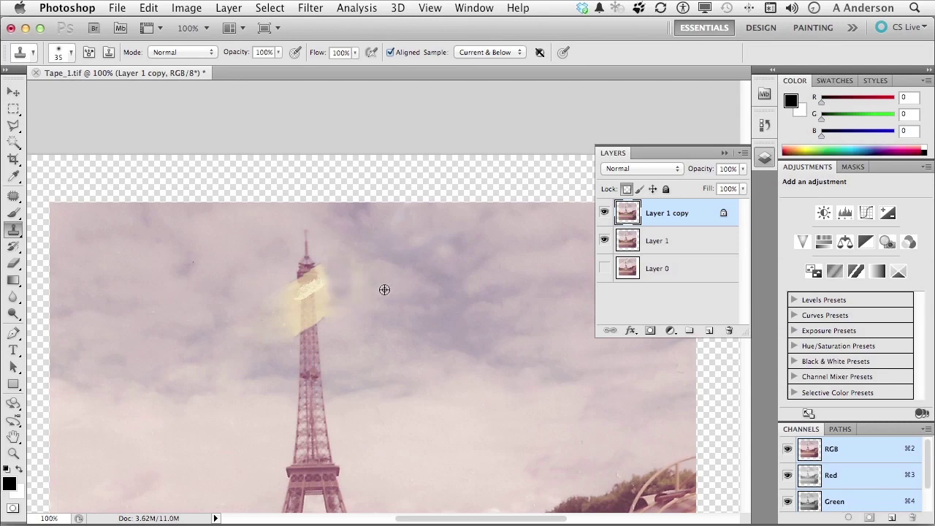
{"action": "left_click", "coordinate": [384, 289], "text": "alt"}
{"action": "left_click_drag", "start_coordinate": [338, 299], "coordinate": [348, 282]}
{"action": "left_click", "coordinate": [529, 273], "text": "alt"}
{"action": "left_click_drag", "start_coordinate": [328, 280], "coordinate": [327, 310]}
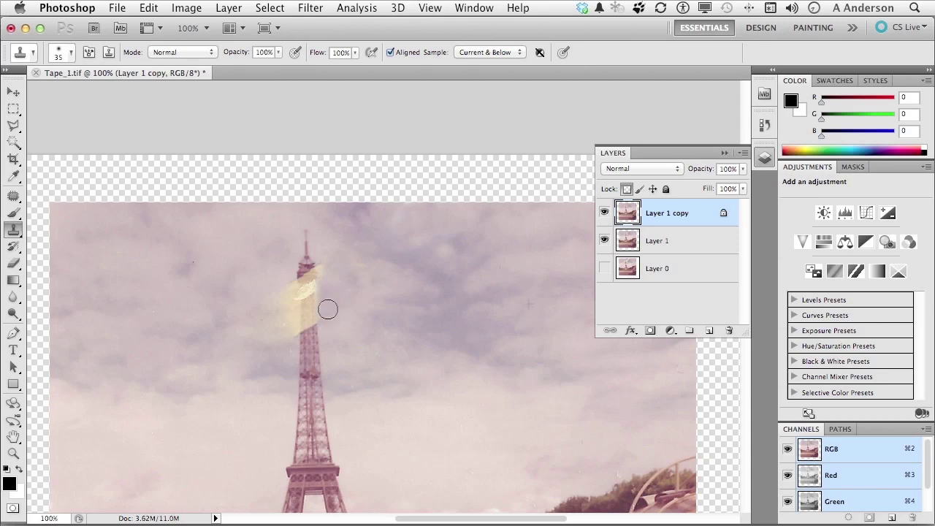
- Clone fresh sky over tape remnants near the tower and along its left edge
{"action": "left_click", "coordinate": [328, 236], "text": "alt"}
{"action": "left_click", "coordinate": [385, 278], "text": "alt"}
{"action": "left_click_drag", "start_coordinate": [348, 280], "coordinate": [347, 290]}
{"action": "left_click", "coordinate": [521, 265], "text": "alt"}
{"action": "mouse_move", "coordinate": [271, 299]}
{"action": "left_mouse_down"}
{"action": "mouse_move", "coordinate": [272, 323]}
{"action": "mouse_move", "coordinate": [285, 330]}
{"action": "mouse_move", "coordinate": [284, 285]}
{"action": "left_mouse_up"}
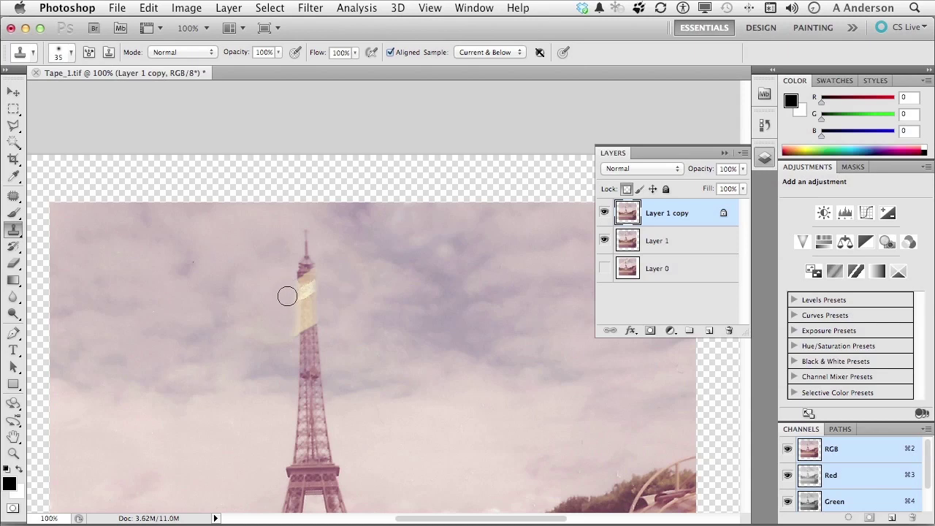
{"action": "left_click_drag", "start_coordinate": [287, 303], "coordinate": [290, 306]}
{"action": "left_click", "coordinate": [255, 288], "text": "alt"}
{"action": "double_click", "coordinate": [15, 437]}
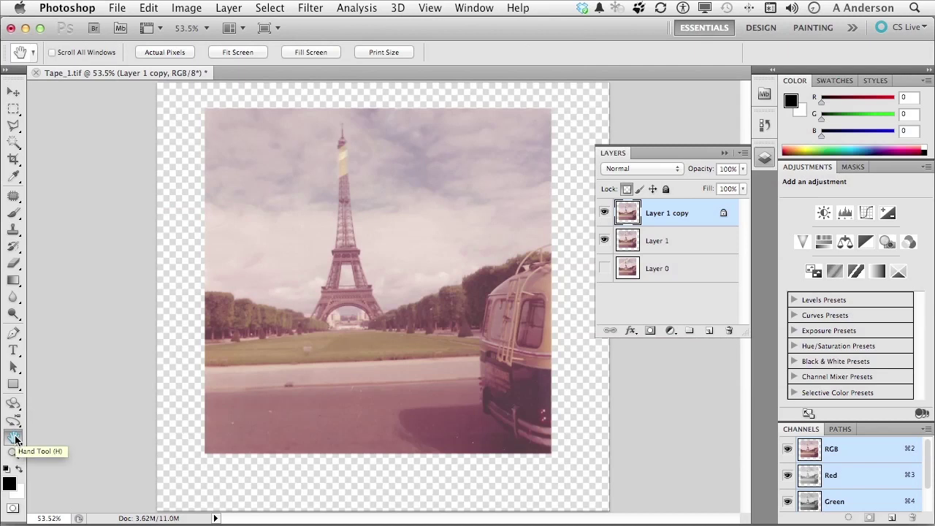
{"action": "left_click", "coordinate": [604, 212]}
{"action": "left_click", "coordinate": [605, 213]}
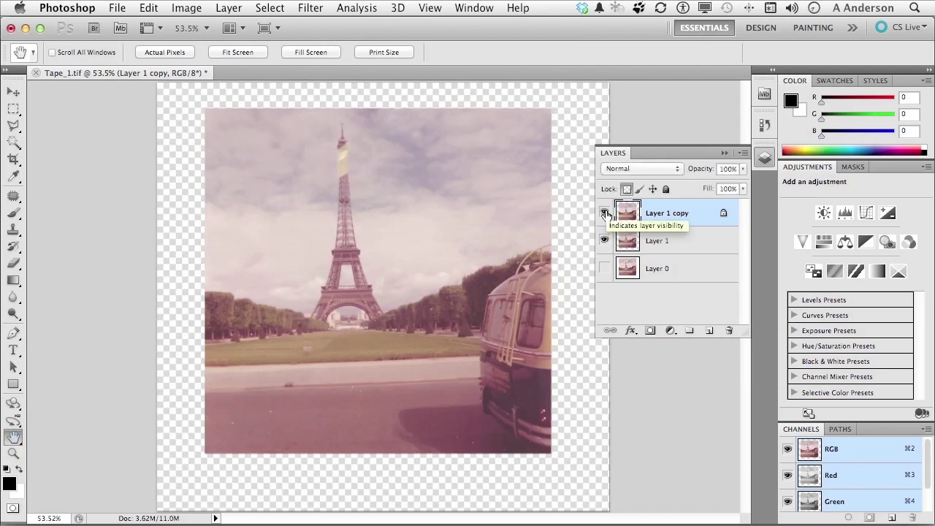
{"action": "left_click", "coordinate": [605, 214]}
{"action": "left_click", "coordinate": [605, 213]}
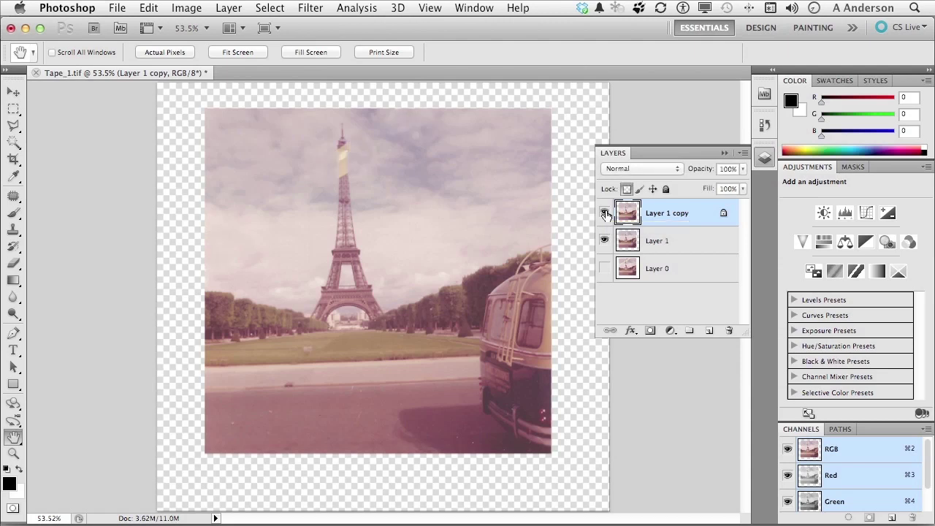
{"action": "left_click", "coordinate": [605, 213]}
{"action": "left_click", "coordinate": [605, 213]}
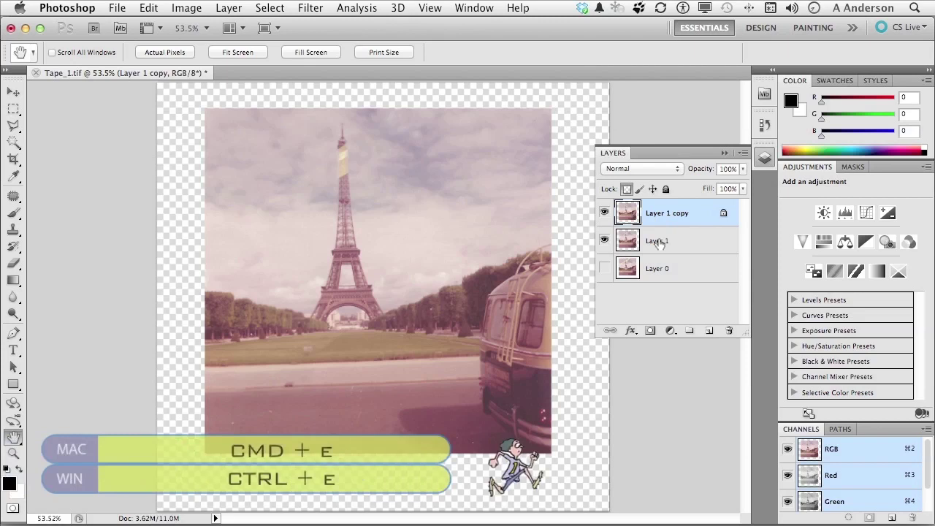
- Merge Layer 1 copy into Layer 1 and compare it against the original Layer 0
{"action": "key", "text": "super+e"}
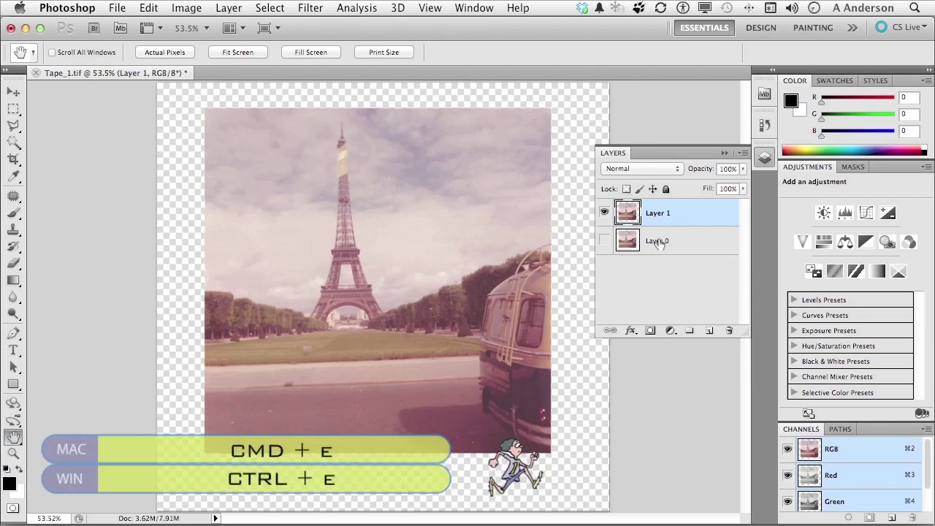
{"action": "left_click", "coordinate": [604, 241]}
{"action": "left_click", "coordinate": [604, 213]}
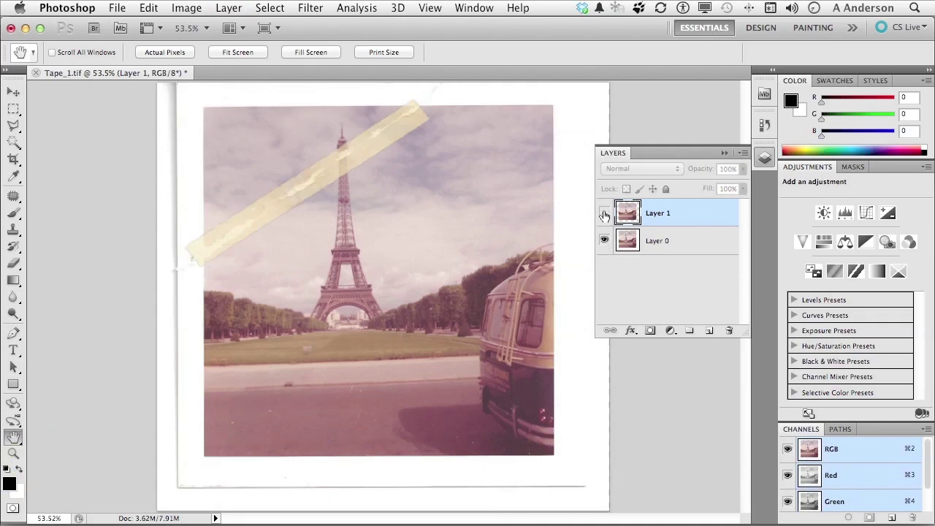
{"action": "left_click", "coordinate": [605, 213]}
{"action": "left_click", "coordinate": [604, 214]}
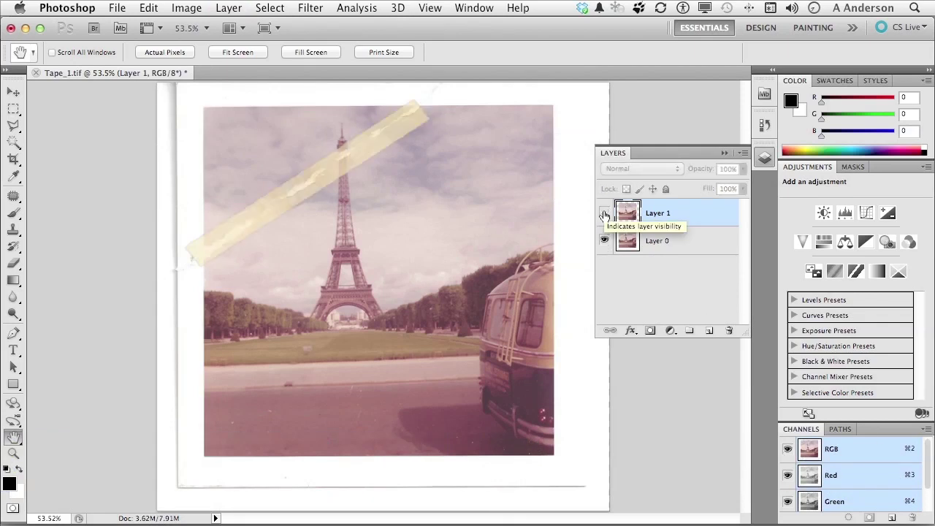
{"action": "left_click", "coordinate": [604, 241]}
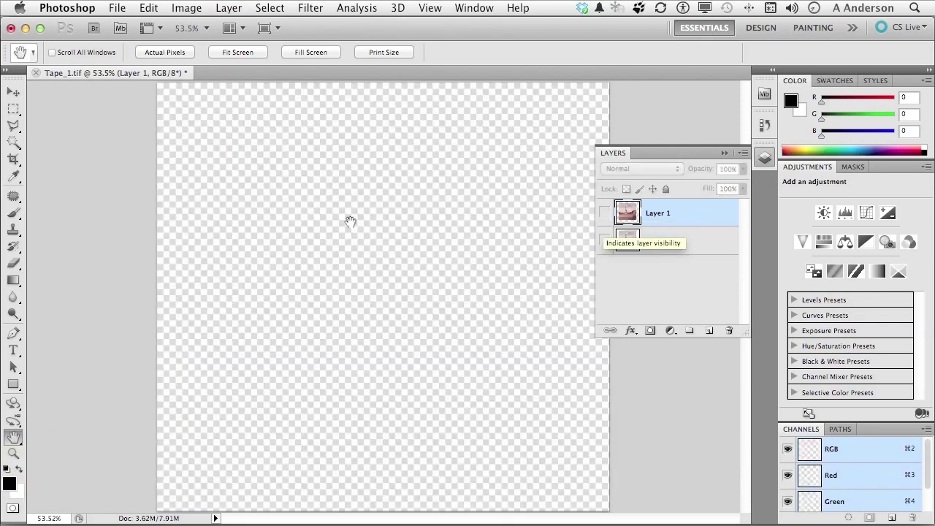
{"action": "left_click", "coordinate": [605, 214]}
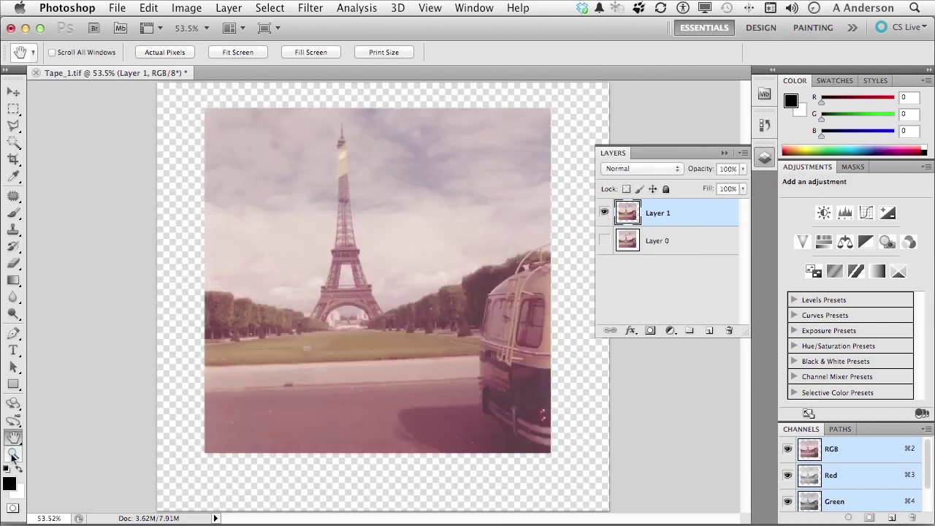
{"action": "left_click", "coordinate": [13, 454]}
- Zoom in to 200% on the cream tape patch at the Eiffel Tower's top
{"action": "left_click", "coordinate": [350, 151]}
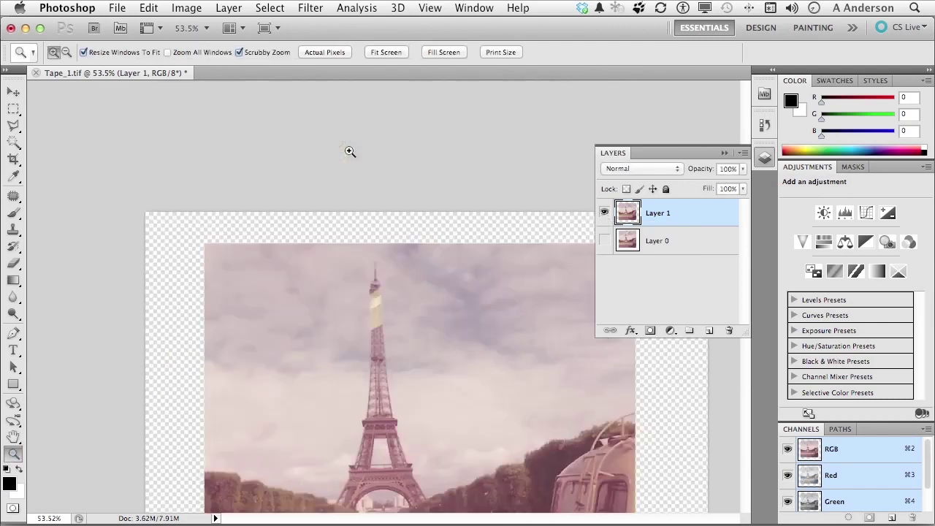
{"action": "left_click", "coordinate": [377, 305]}
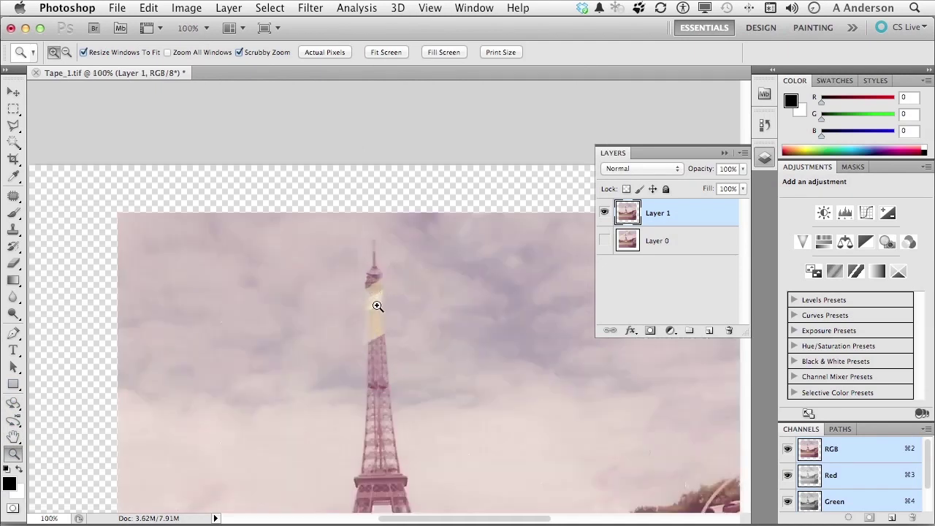
{"action": "left_click", "coordinate": [376, 305]}
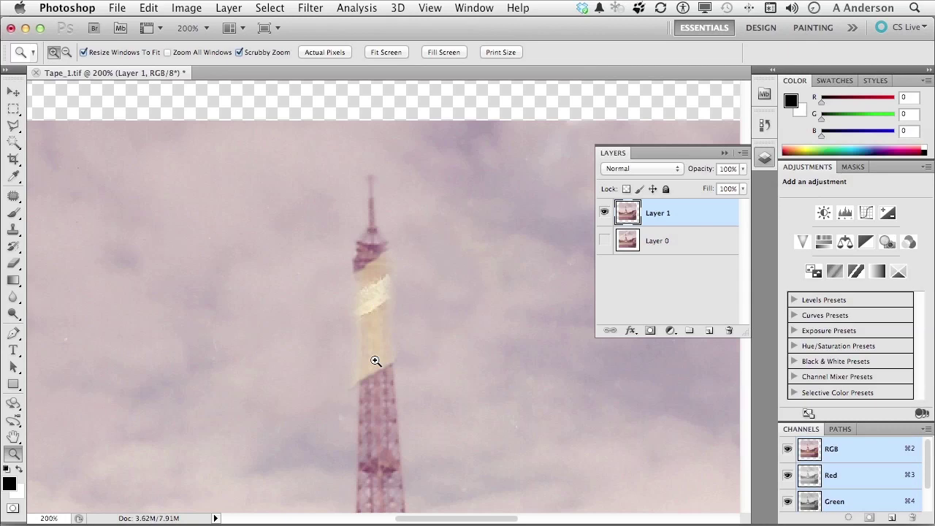
{"action": "scroll", "coordinate": [374, 361], "scroll_direction": "down", "scroll_amount": 5}
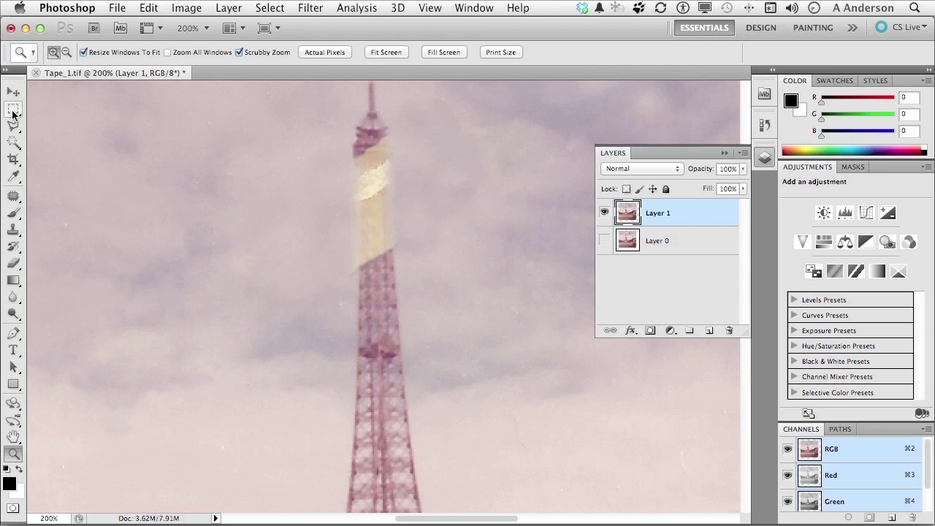
{"action": "left_click", "coordinate": [12, 111]}
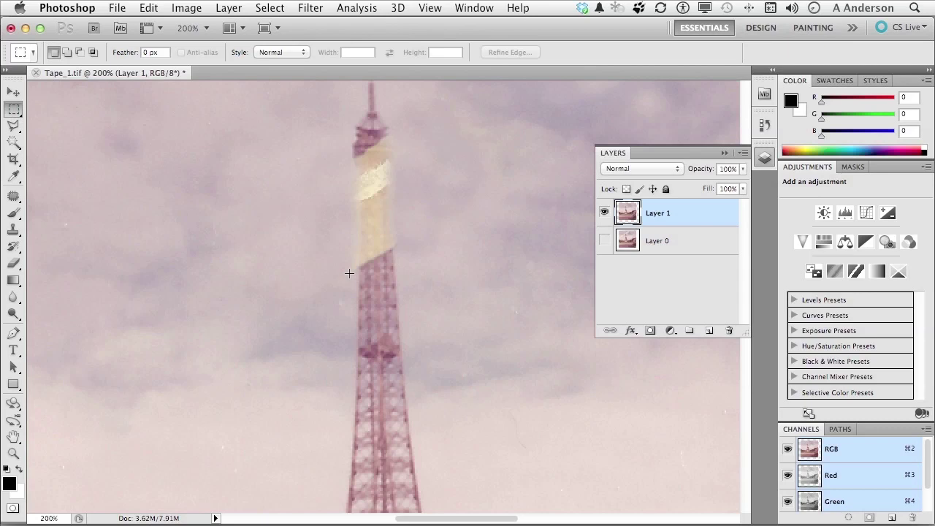
{"action": "left_click_drag", "start_coordinate": [349, 273], "coordinate": [404, 328]}
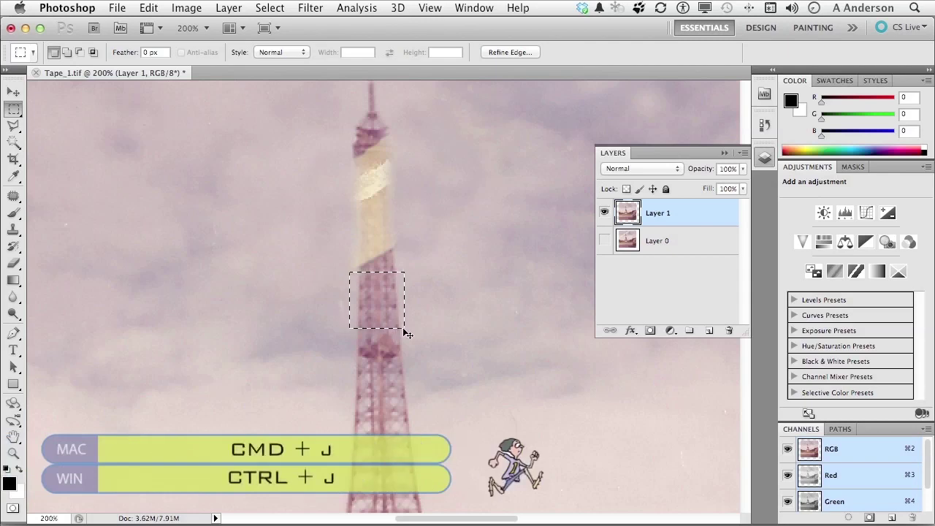
{"action": "key", "text": "super+j"}
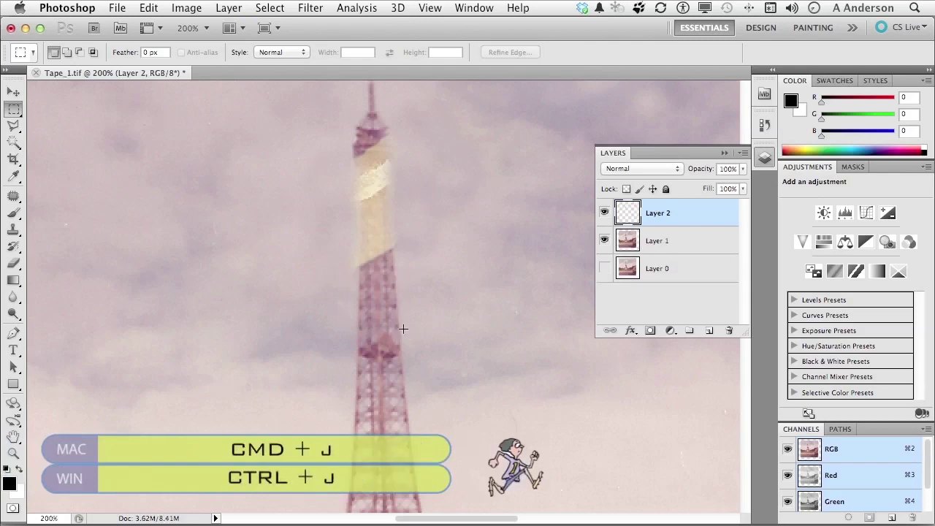
{"action": "key", "text": "v"}
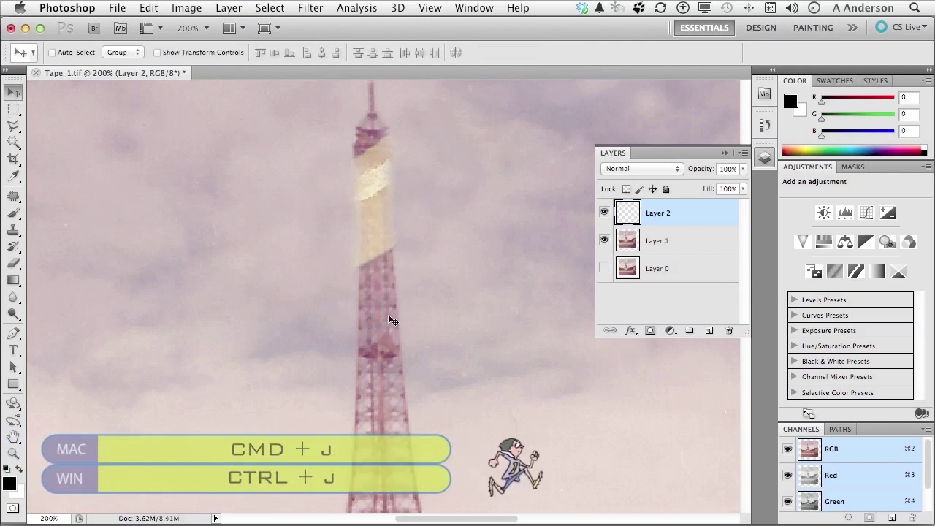
{"action": "left_click_drag", "start_coordinate": [386, 307], "coordinate": [383, 257]}
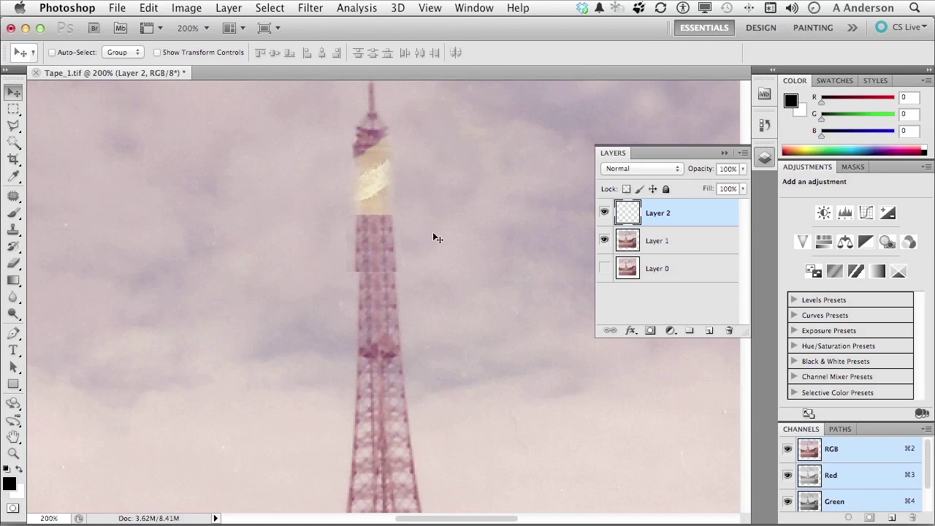
{"action": "key", "text": "super+e"}
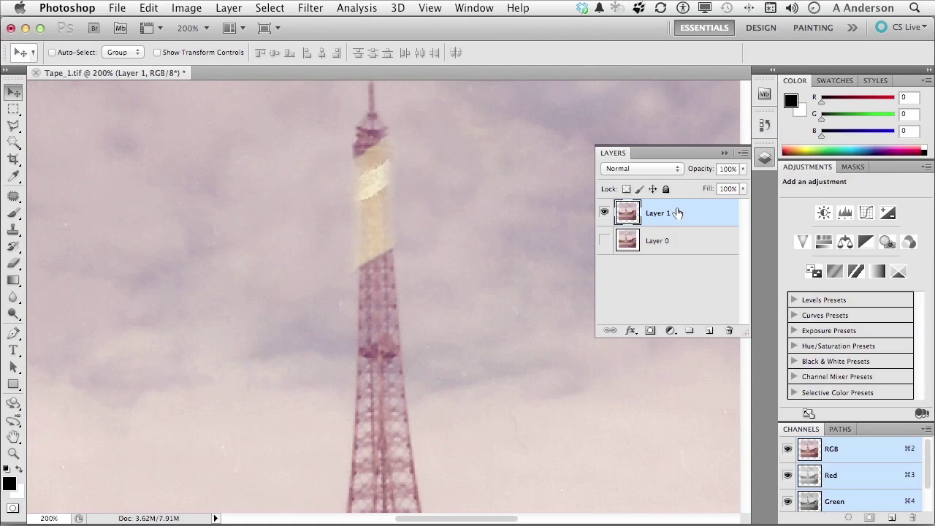
- Save the image in Photoshop format as Tape_1a.psd
{"action": "left_click", "coordinate": [121, 8]}
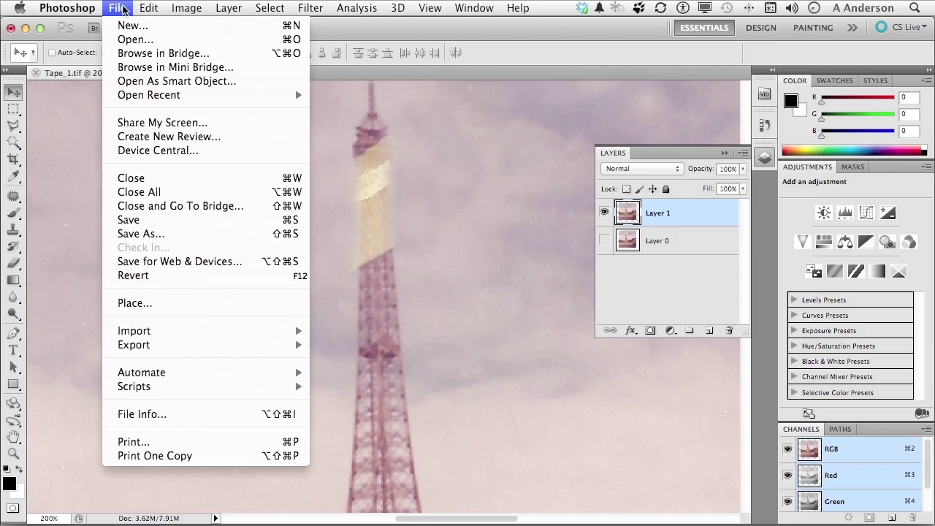
{"action": "left_click", "coordinate": [146, 235]}
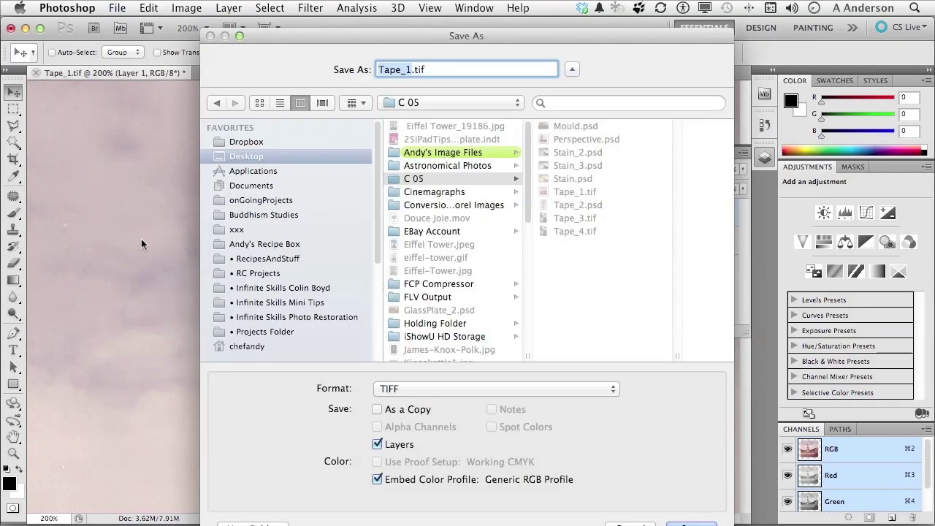
{"action": "left_click", "coordinate": [409, 390]}
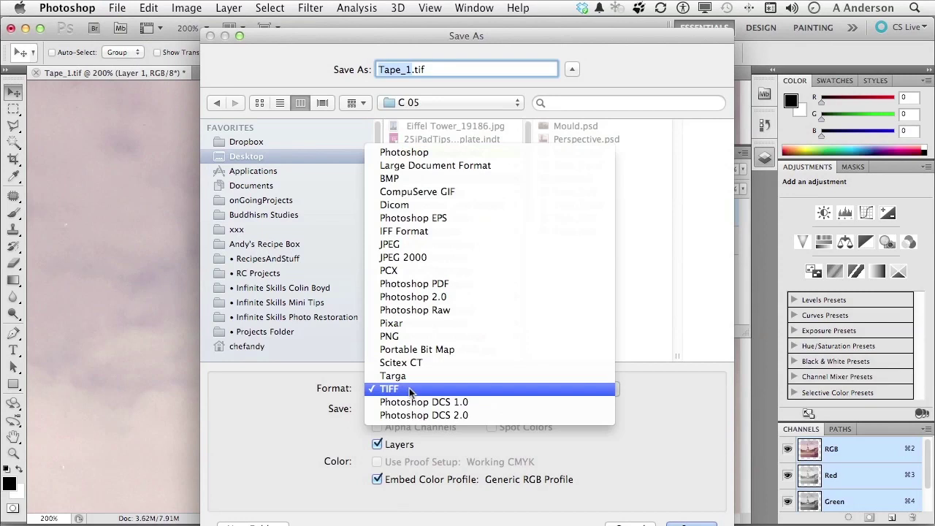
{"action": "left_click", "coordinate": [430, 155]}
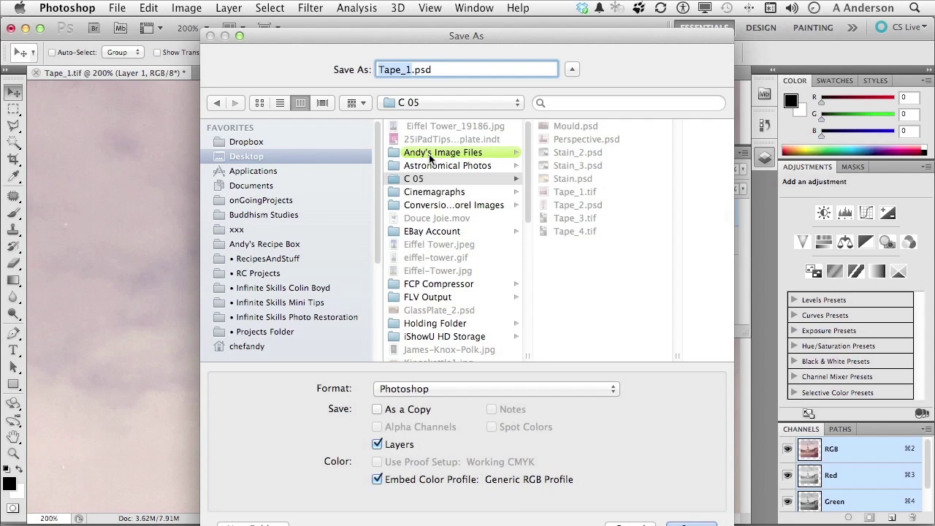
{"action": "key", "text": "Right"}
{"action": "type", "text": "a"}
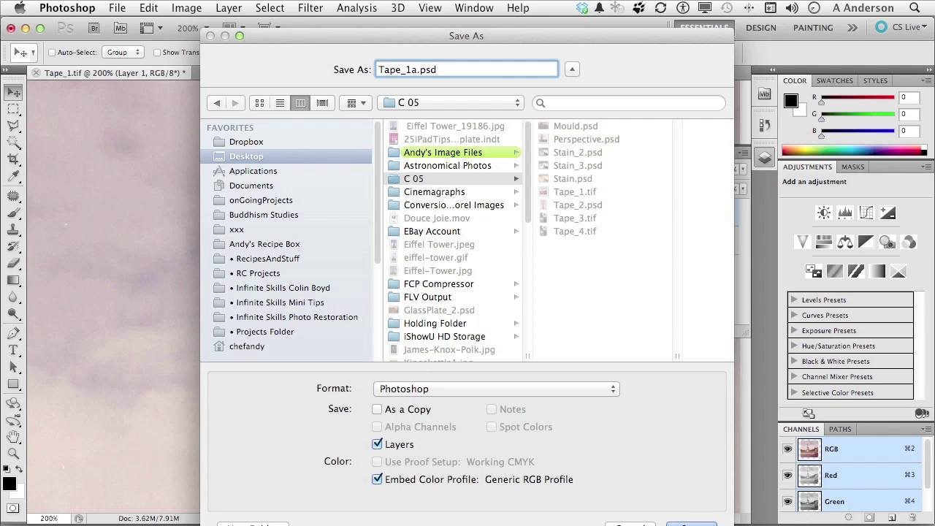
{"action": "key", "text": "Return"}
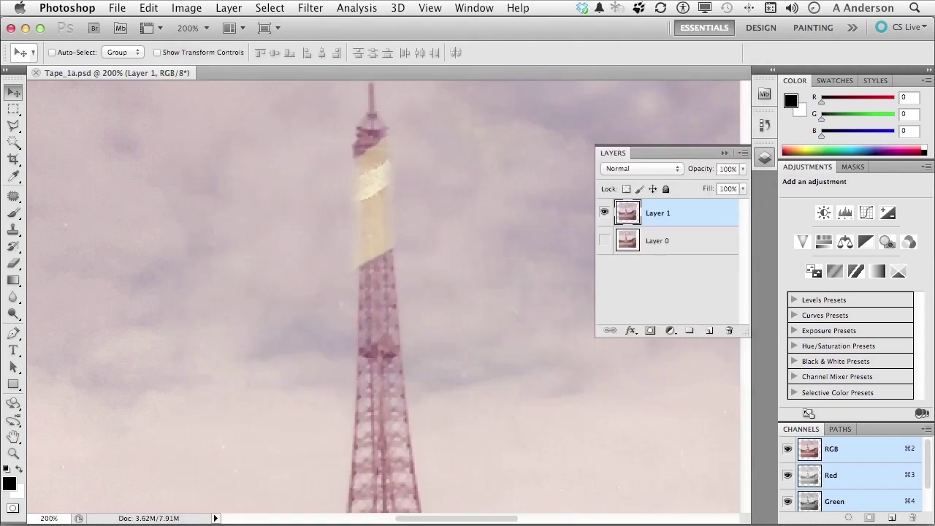